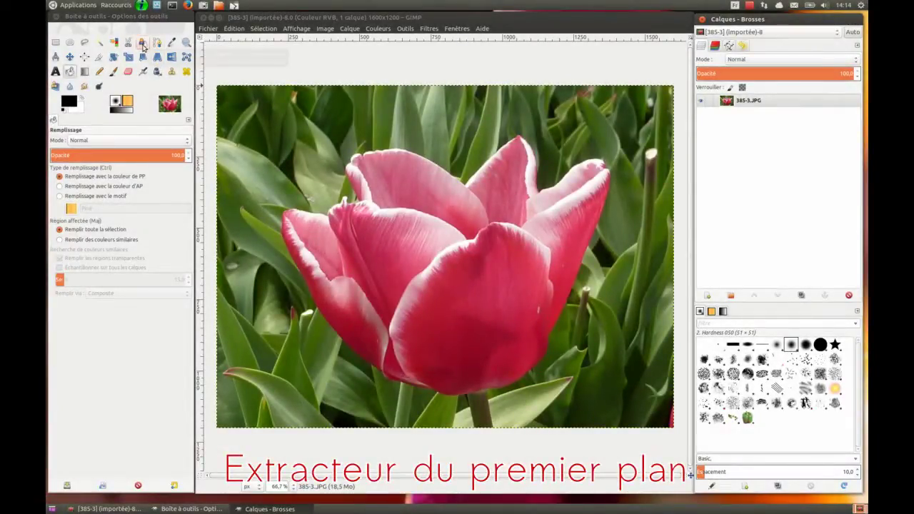
Activate the Foreground Select tool on the tulip photo 385-3.JPG
click(142, 43)
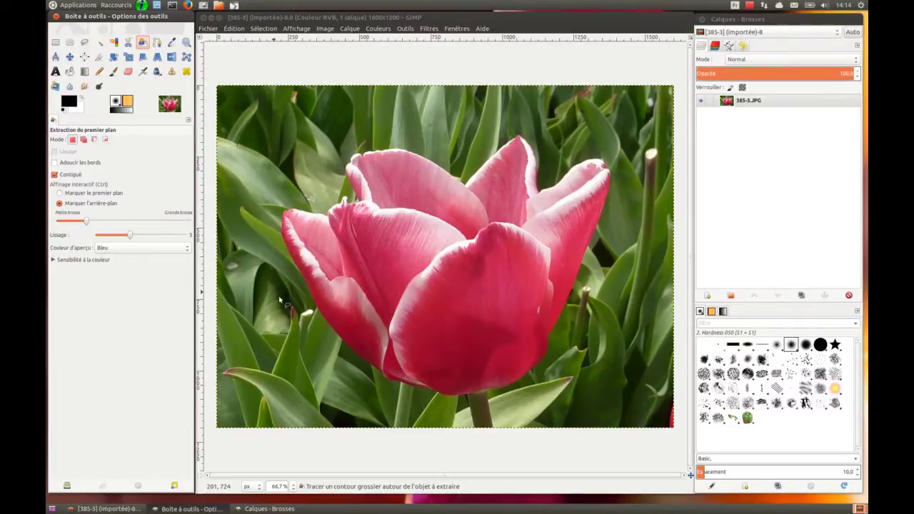
click(475, 432)
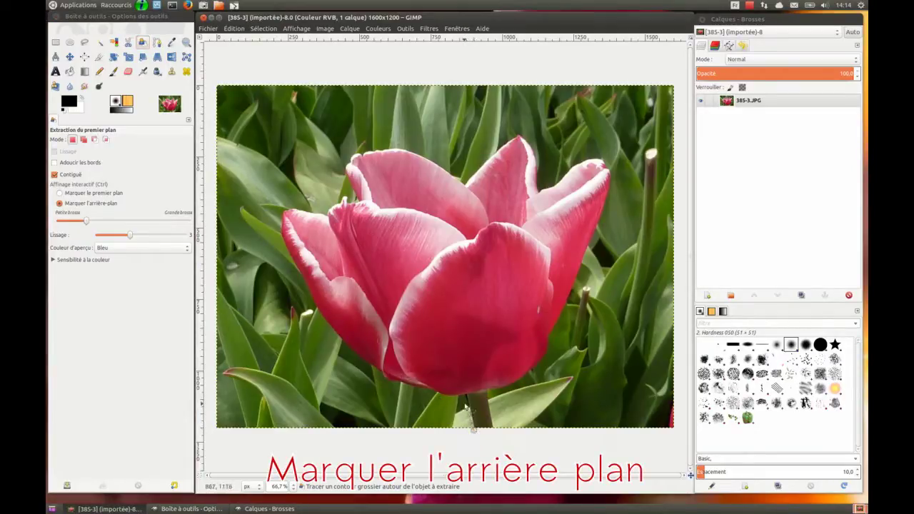
Trace a rough lasso around the tulip's petals and stem, closing it at the starting point
click(464, 397)
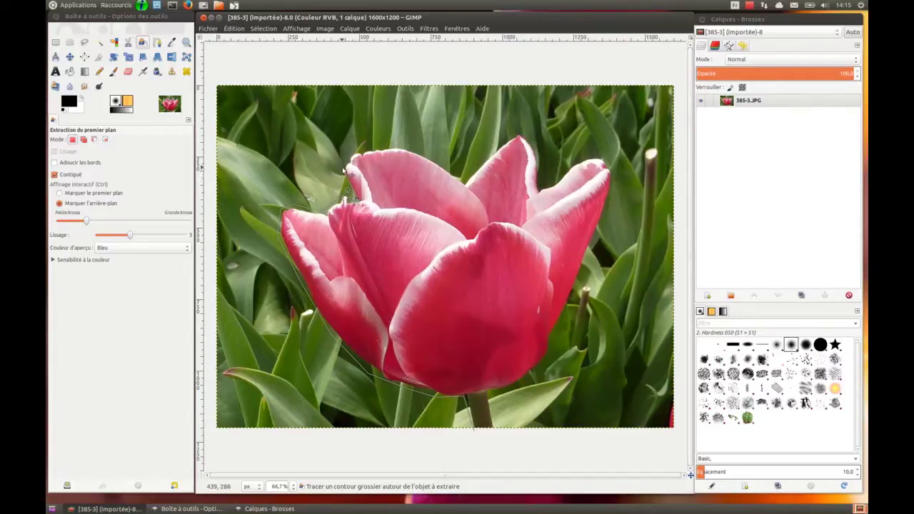
drag(354, 152, 396, 148)
drag(456, 172, 471, 186)
drag(541, 191, 598, 155)
click(541, 185)
click(599, 150)
click(615, 167)
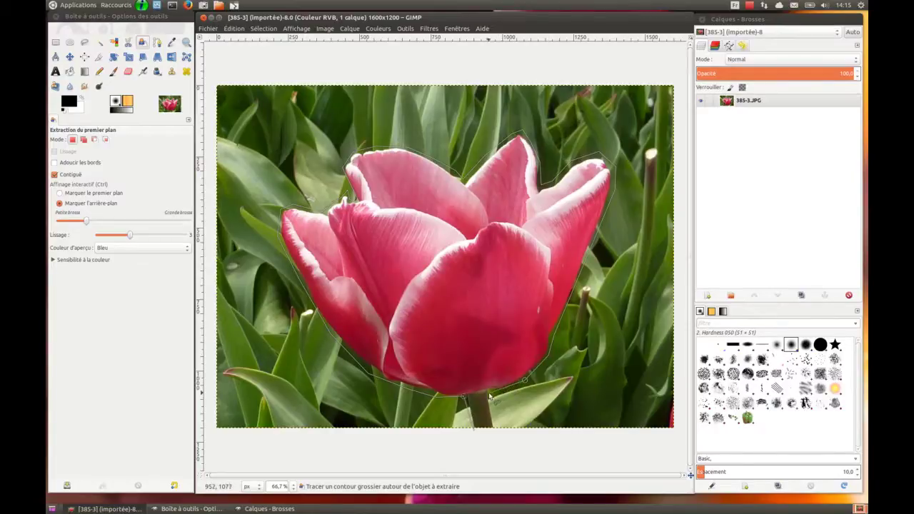
click(497, 430)
click(473, 432)
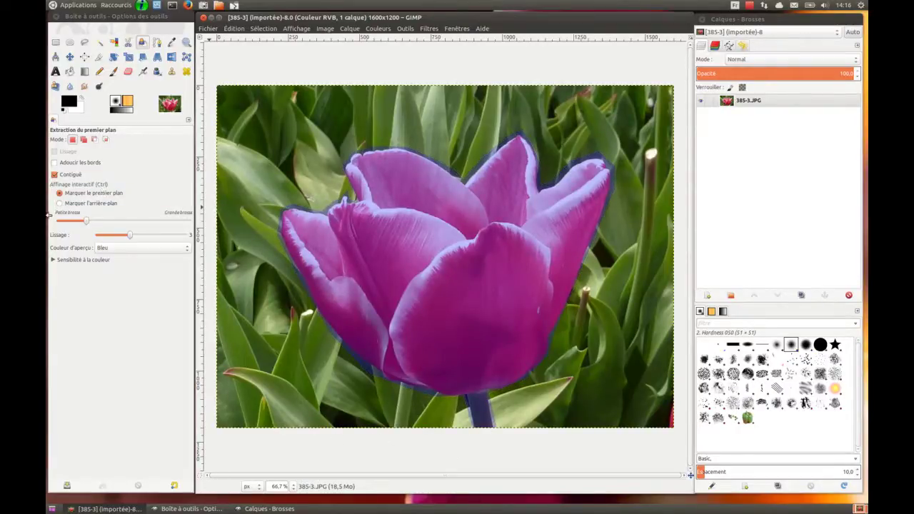
Paint foreground strokes across the left petal, right side and upper-left petal until the whole tulip is covered
mouse_move(312, 255)
mouse_down()
mouse_move(294, 217)
mouse_move(347, 224)
mouse_move(365, 214)
mouse_move(372, 205)
mouse_move(355, 165)
mouse_move(378, 161)
mouse_move(482, 187)
mouse_move(520, 146)
mouse_move(530, 205)
mouse_move(600, 172)
mouse_move(582, 227)
mouse_up()
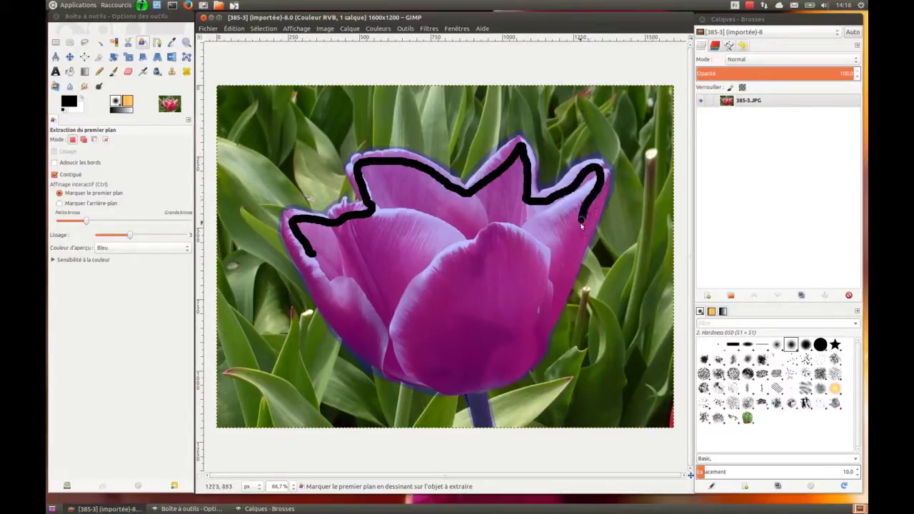
mouse_move(554, 305)
mouse_down()
mouse_move(509, 376)
mouse_move(457, 387)
mouse_move(381, 355)
mouse_move(342, 298)
mouse_up()
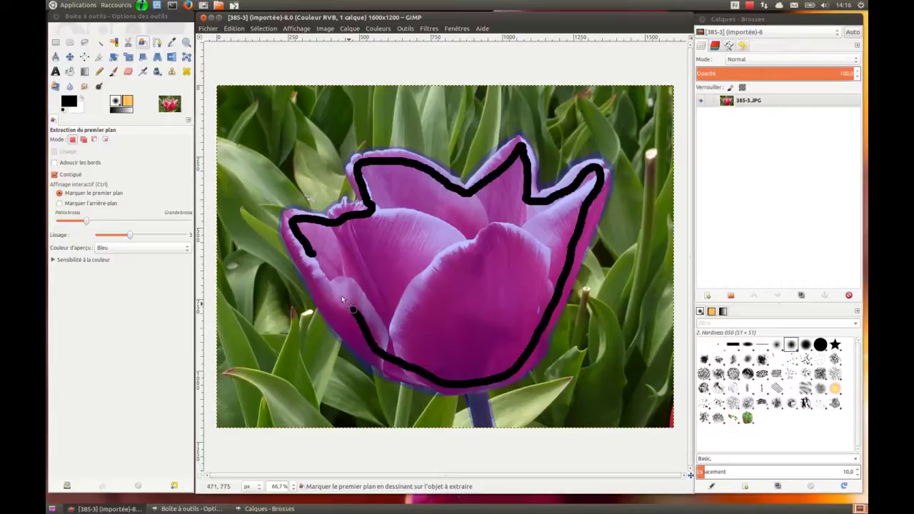
mouse_move(310, 261)
mouse_down()
mouse_move(299, 238)
mouse_move(347, 328)
mouse_move(429, 357)
mouse_move(493, 243)
mouse_move(378, 205)
mouse_move(363, 227)
mouse_move(334, 229)
mouse_move(349, 282)
mouse_move(325, 239)
mouse_move(357, 278)
mouse_move(389, 264)
mouse_move(364, 318)
mouse_move(397, 314)
mouse_move(421, 286)
mouse_move(411, 242)
mouse_move(428, 268)
mouse_move(423, 184)
mouse_move(464, 200)
mouse_move(515, 189)
mouse_move(548, 218)
mouse_move(514, 258)
mouse_move(532, 300)
mouse_move(528, 318)
mouse_move(467, 350)
mouse_move(428, 307)
mouse_move(496, 243)
mouse_move(457, 207)
mouse_move(433, 275)
mouse_move(483, 357)
mouse_move(421, 373)
mouse_move(376, 357)
mouse_move(423, 379)
mouse_move(470, 378)
mouse_move(485, 426)
mouse_move(473, 397)
mouse_move(499, 361)
mouse_move(531, 274)
mouse_move(582, 208)
mouse_move(592, 174)
mouse_move(561, 192)
mouse_move(464, 203)
mouse_move(388, 257)
mouse_move(454, 300)
mouse_move(433, 334)
mouse_move(445, 335)
mouse_up()
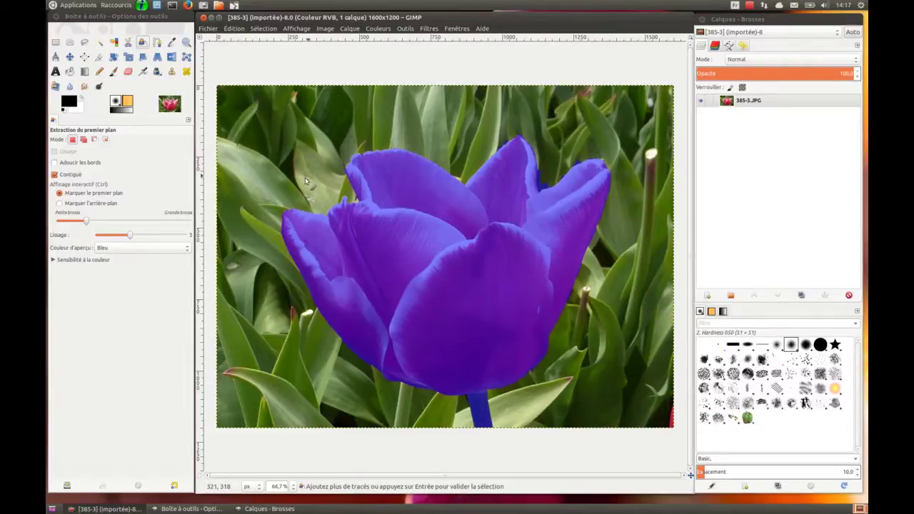
Switch to Mark background and paint over the leaf between the petals
click(83, 204)
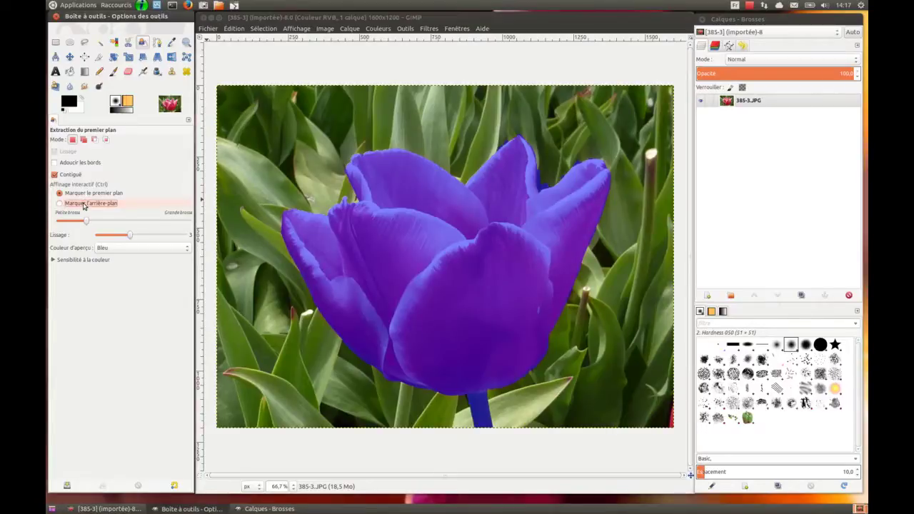
click(117, 202)
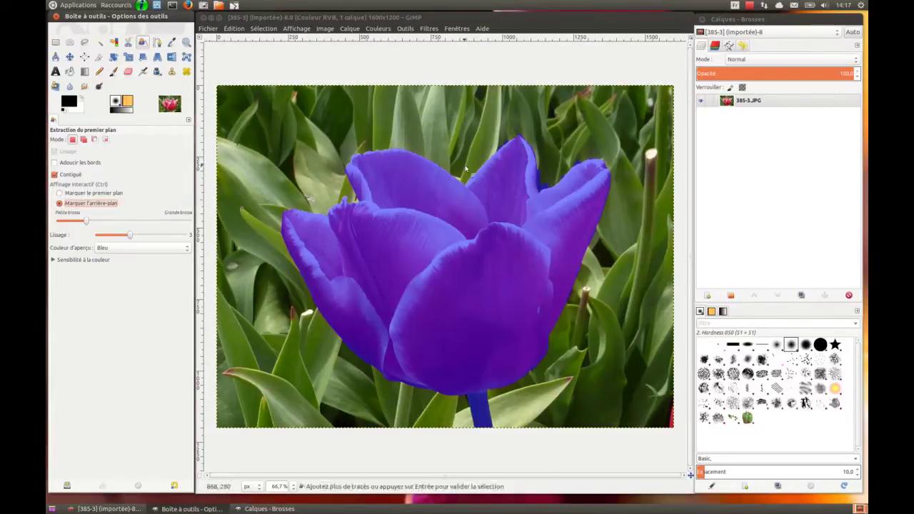
click(540, 164)
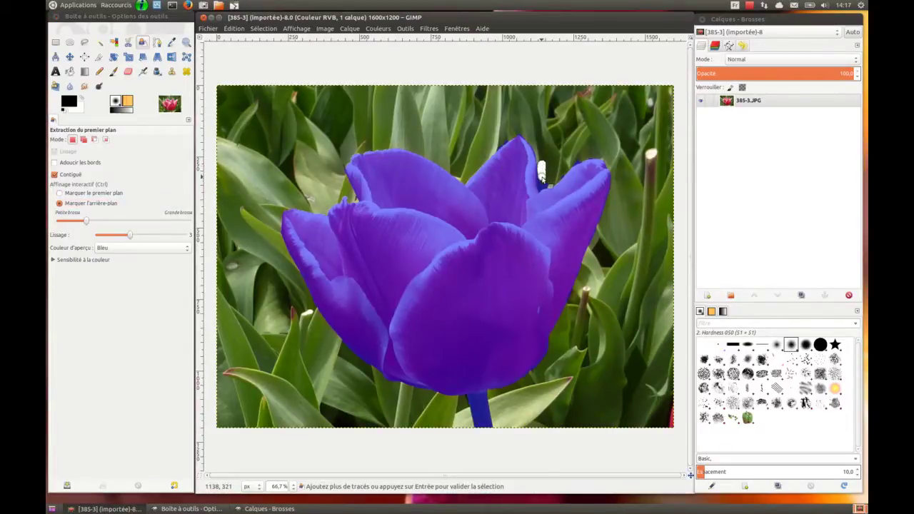
drag(541, 171, 546, 183)
Confirm the extraction so it becomes a selection following the tulip's edges
key(Return)
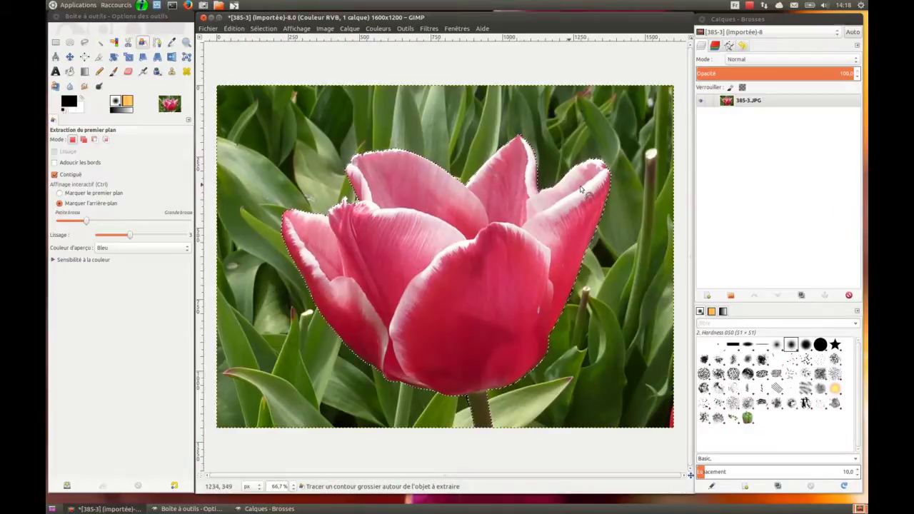
scroll(575, 183, up, 2)
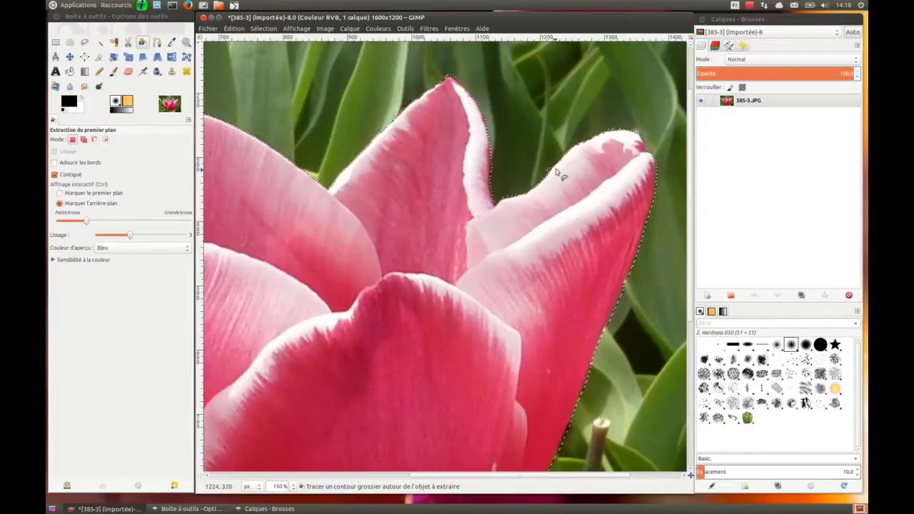
key(ctrl)
ctrl+scroll(393, 178, down, 1)
ctrl+scroll(393, 178, down, 1)
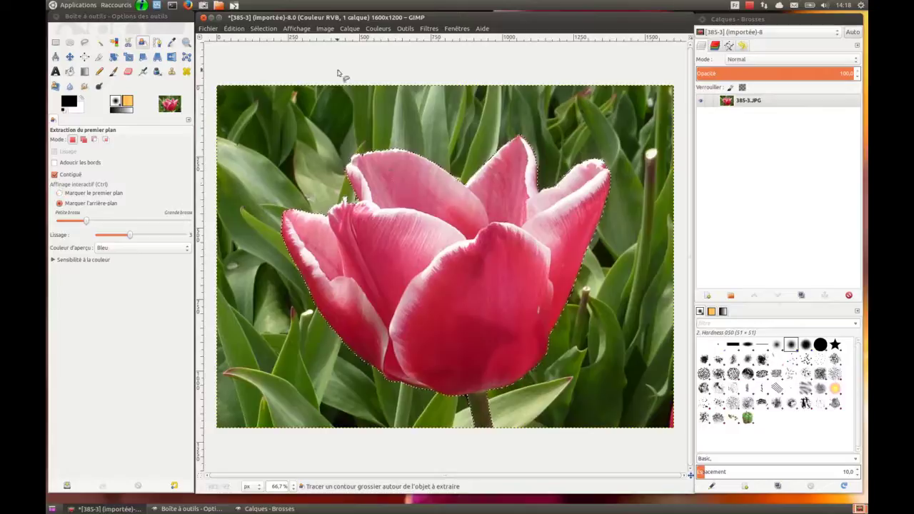
Shrink the tulip selection by 1 pixel
click(261, 29)
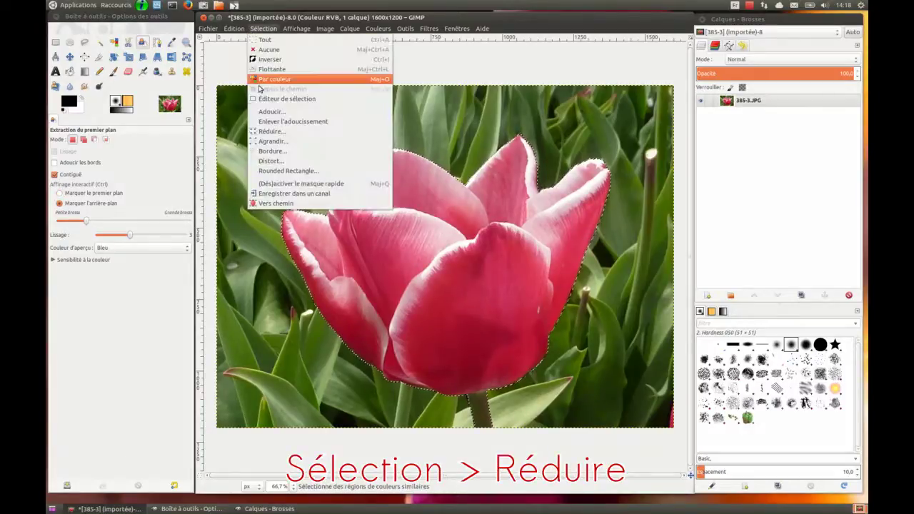
click(272, 131)
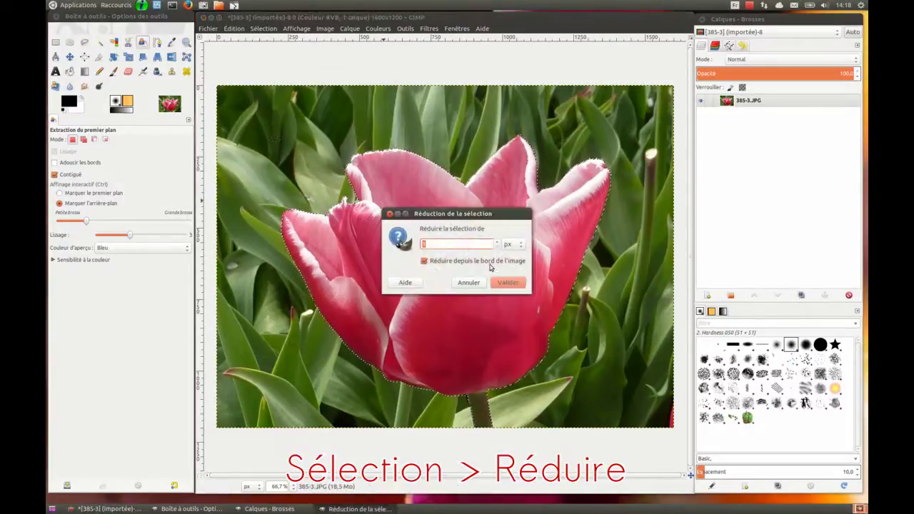
click(507, 283)
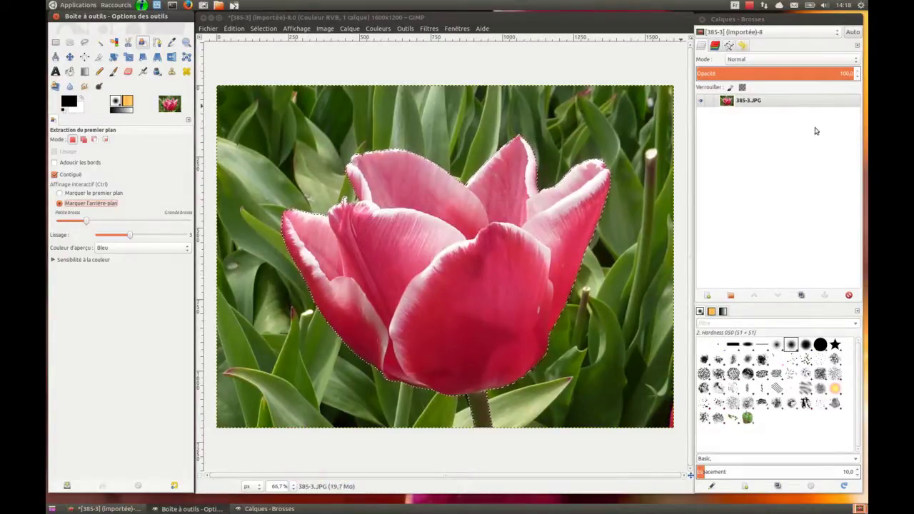
Duplicate the photo layer, mask the copy with the selection, and hide the original layer
right_click(758, 103)
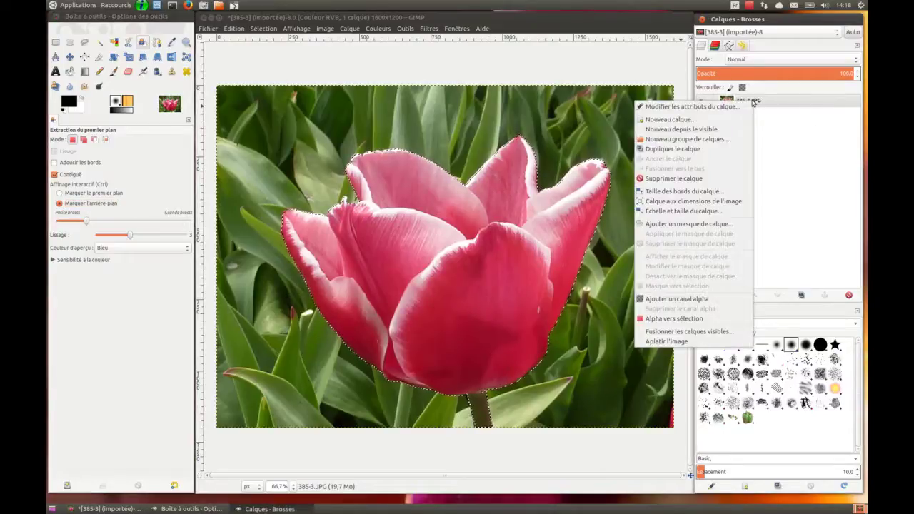
click(729, 149)
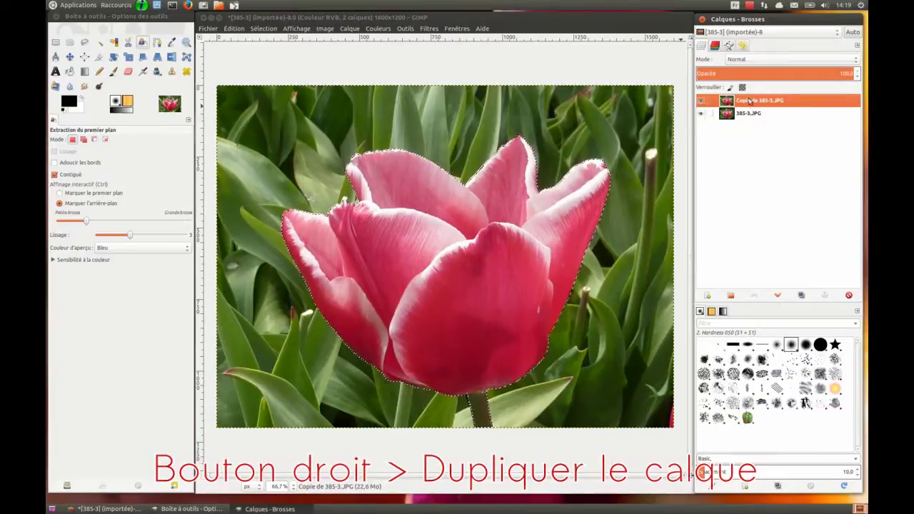
right_click(749, 102)
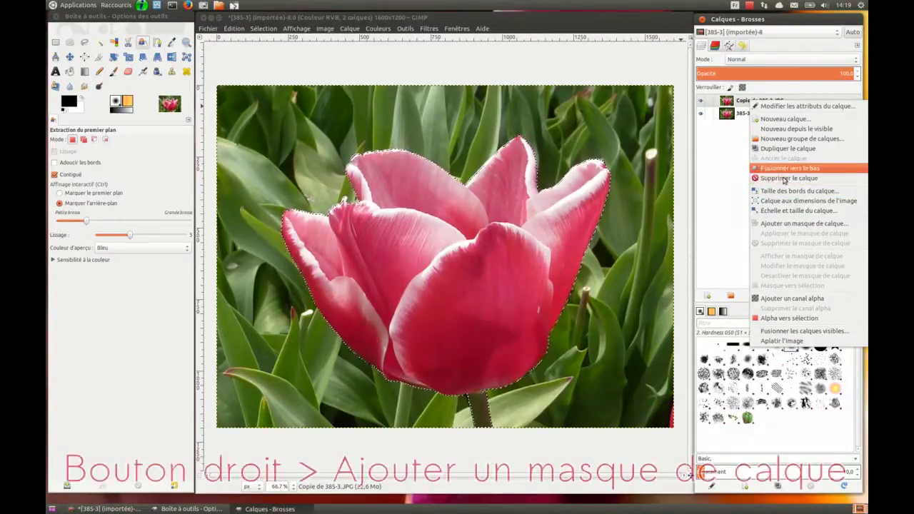
click(794, 223)
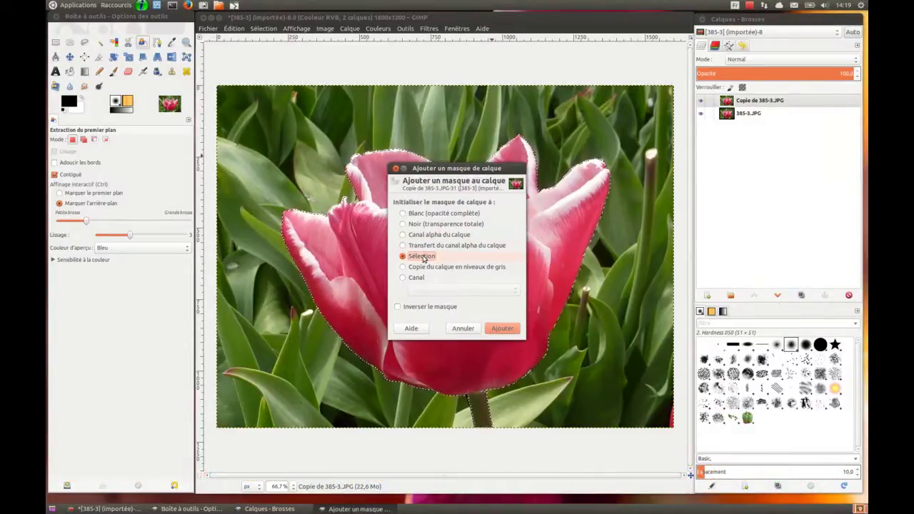
click(500, 328)
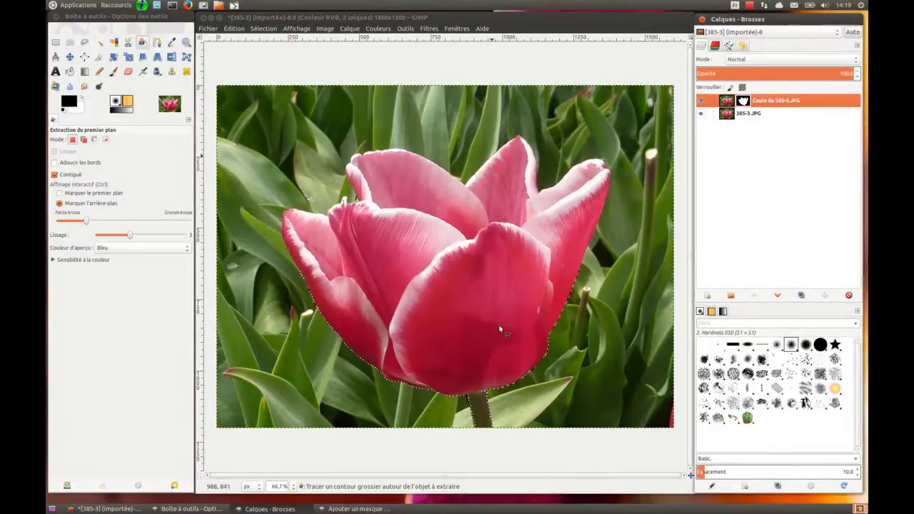
click(701, 114)
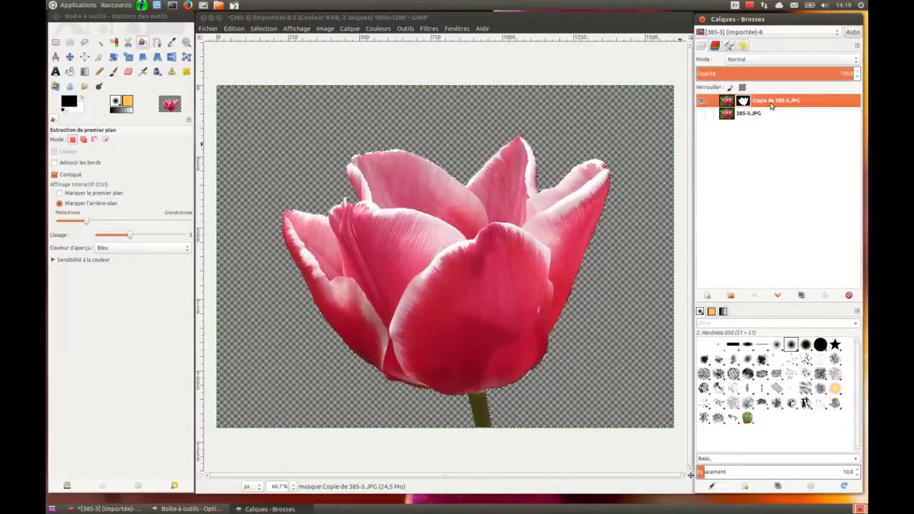
Apply a Flou gaussien with radius 8,0 to the copy layer's mask
click(433, 28)
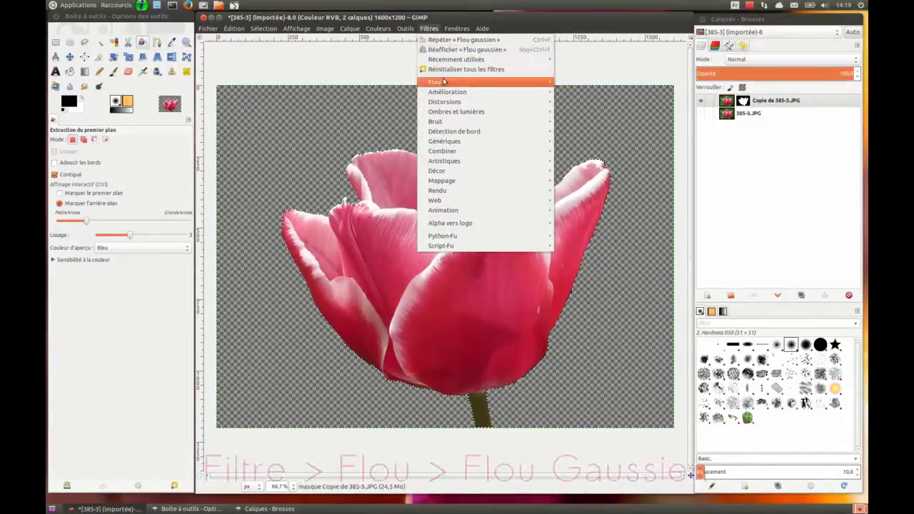
mouse_move(457, 82)
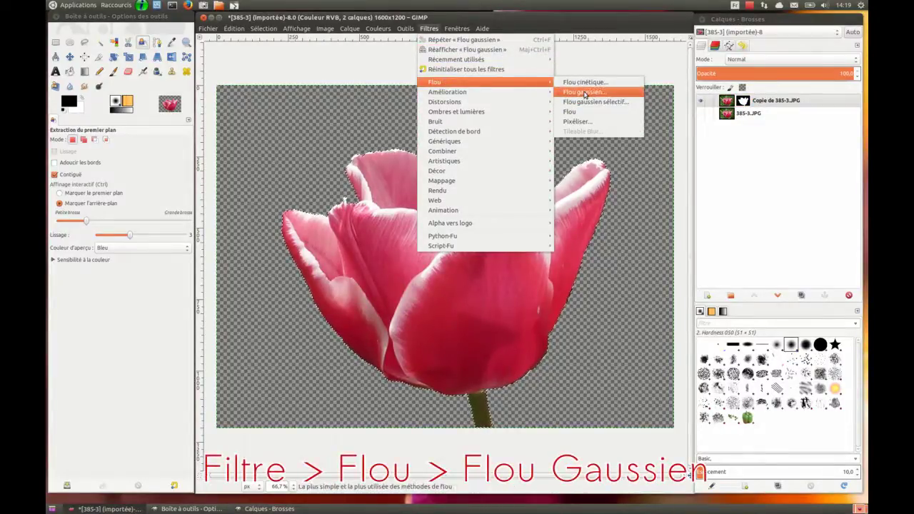
click(585, 93)
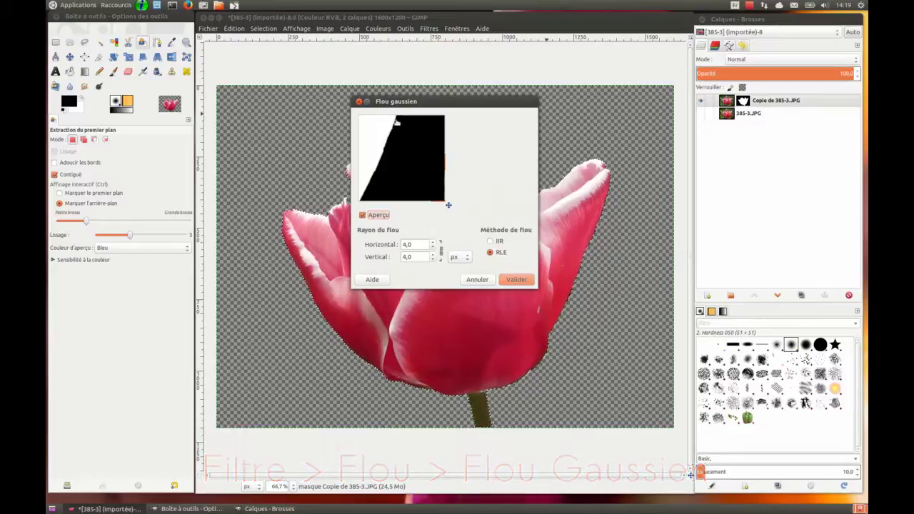
click(435, 242)
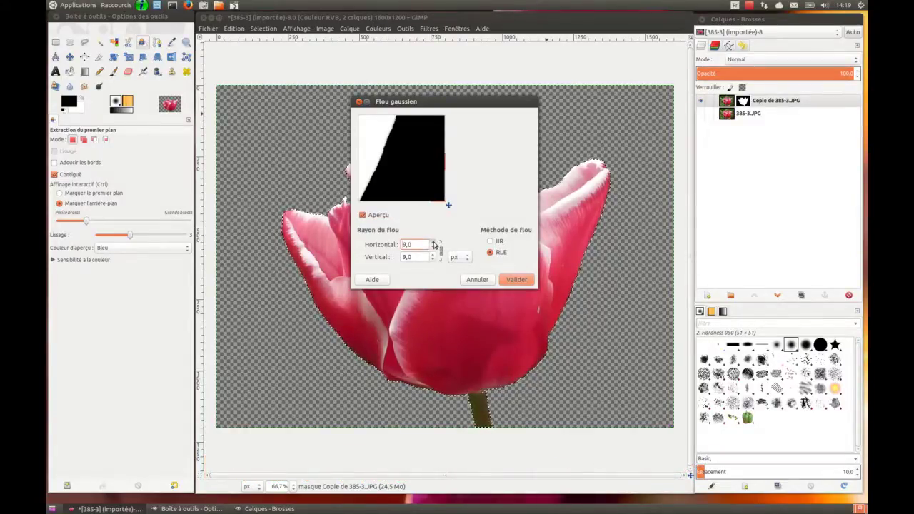
click(432, 260)
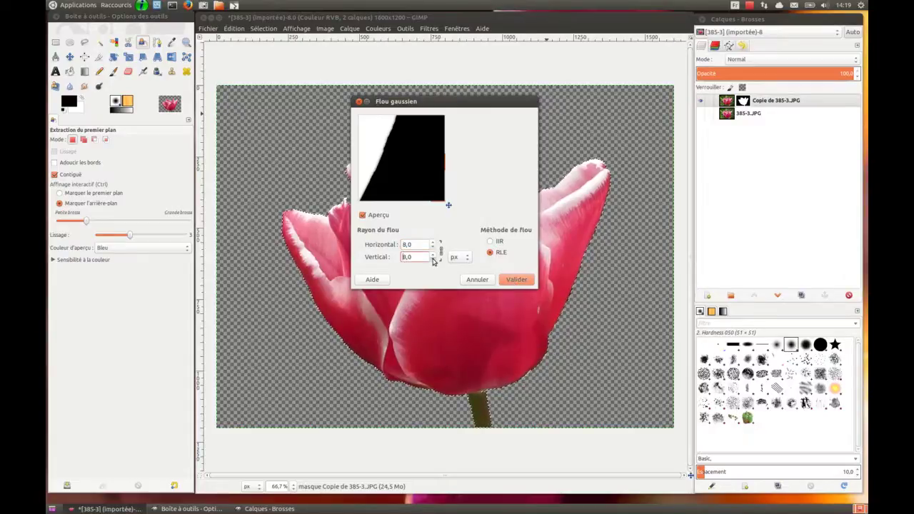
click(512, 279)
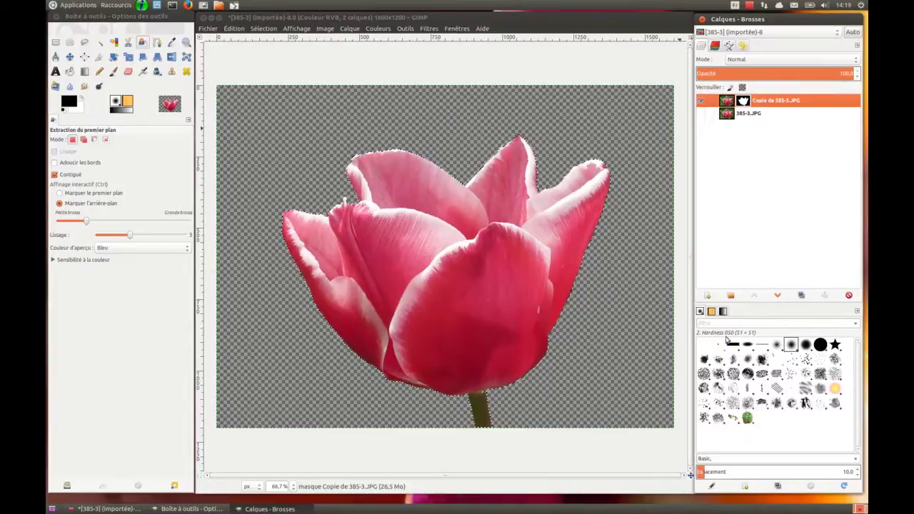
Create a new transparent layer and pick black as the bucket fill colour
click(710, 297)
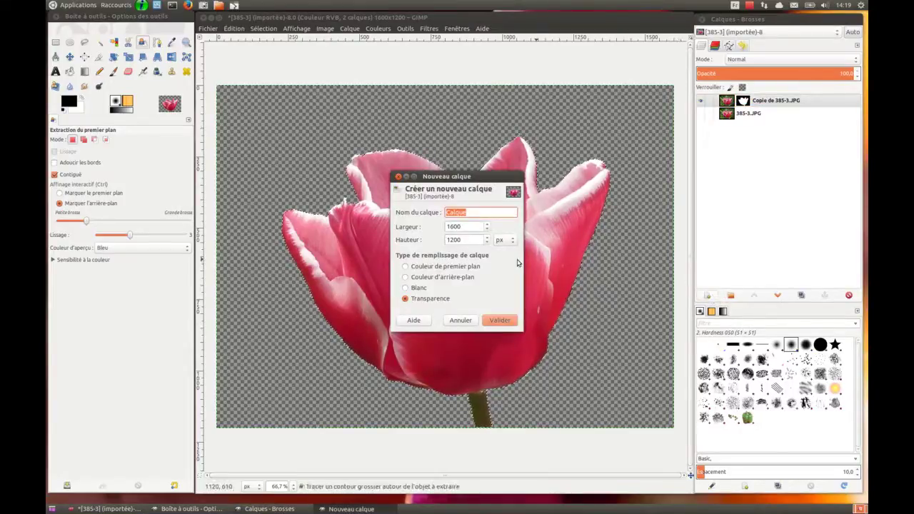
click(499, 320)
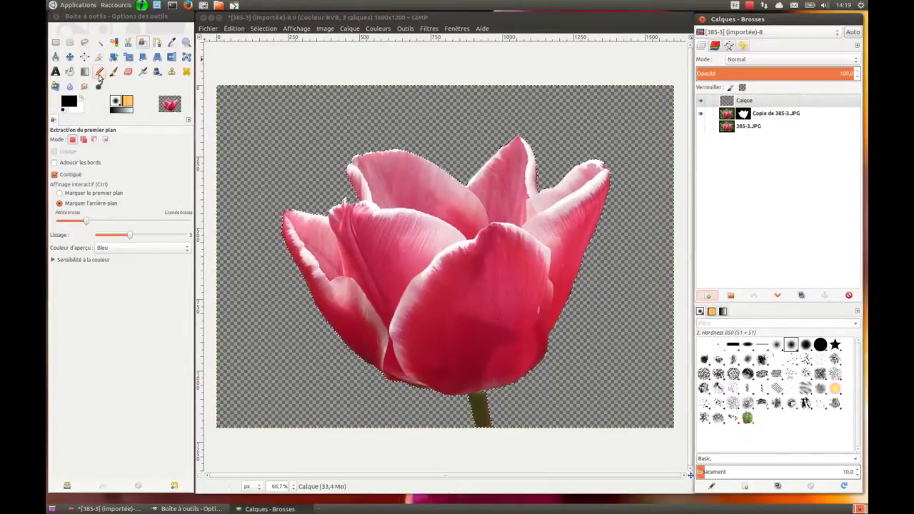
click(71, 73)
click(70, 102)
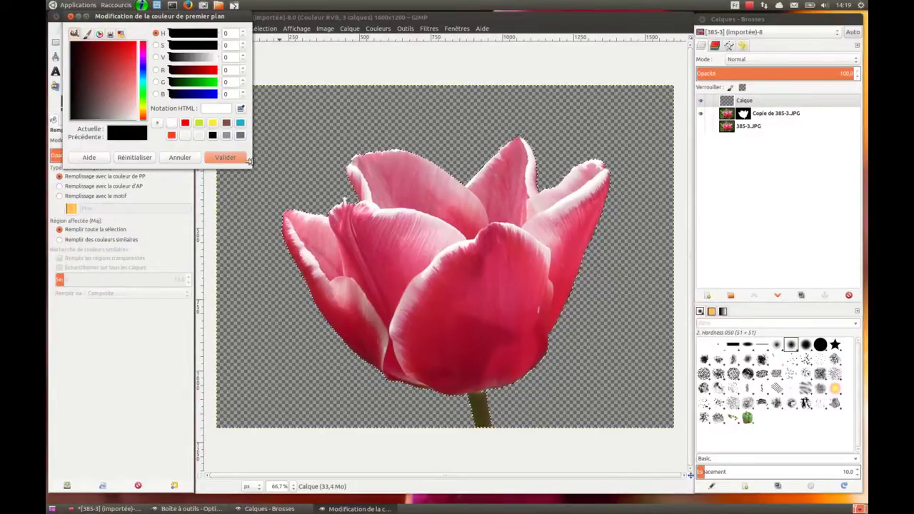
click(246, 158)
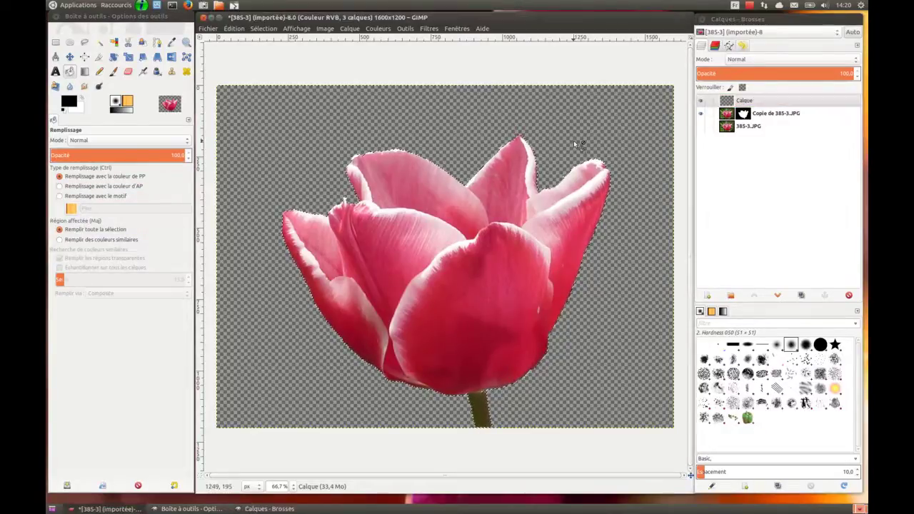
Clear the selection, fill the new layer with black, and move it below the tulip layer
click(263, 29)
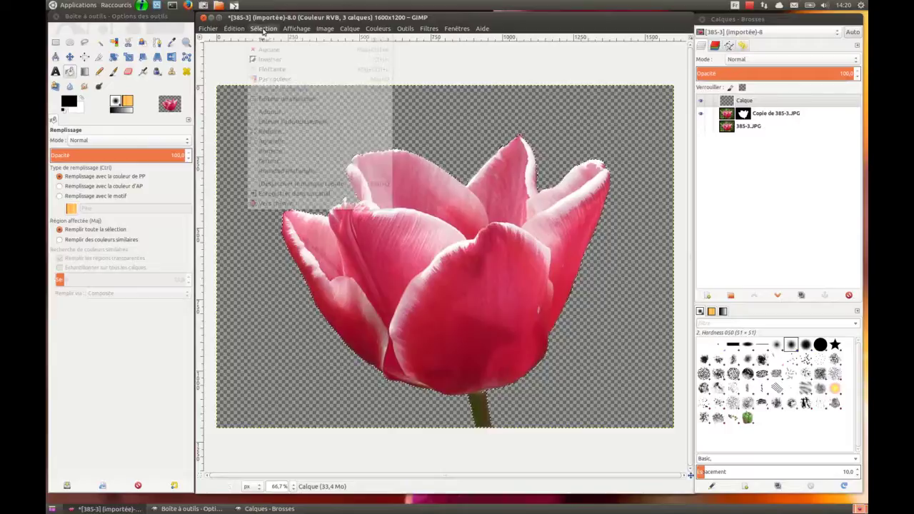
click(269, 49)
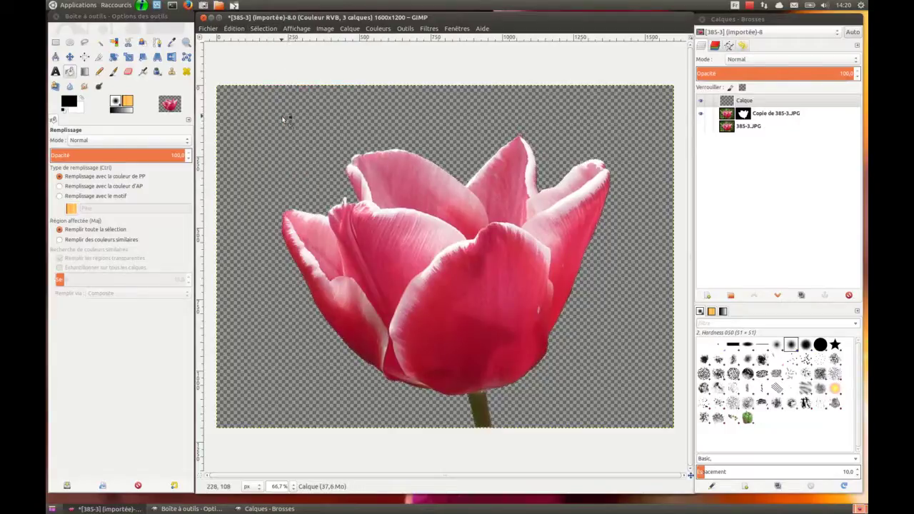
click(284, 119)
click(747, 101)
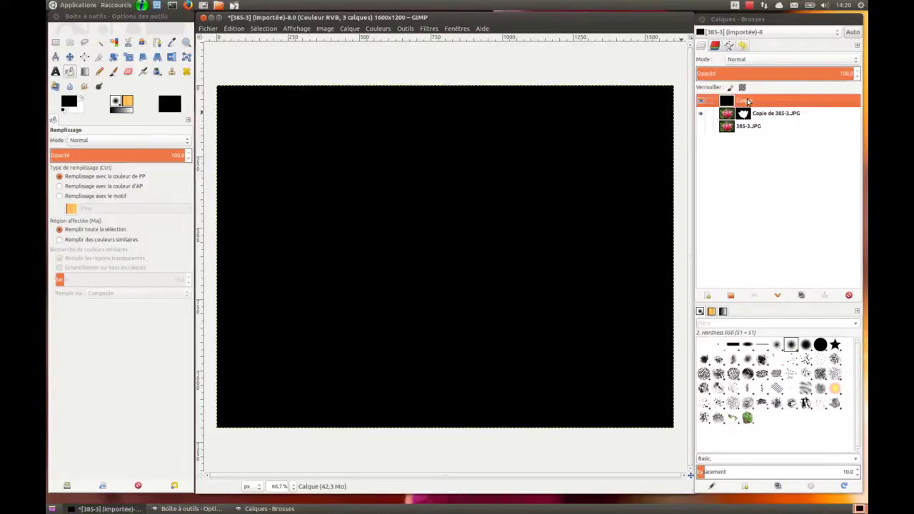
click(778, 296)
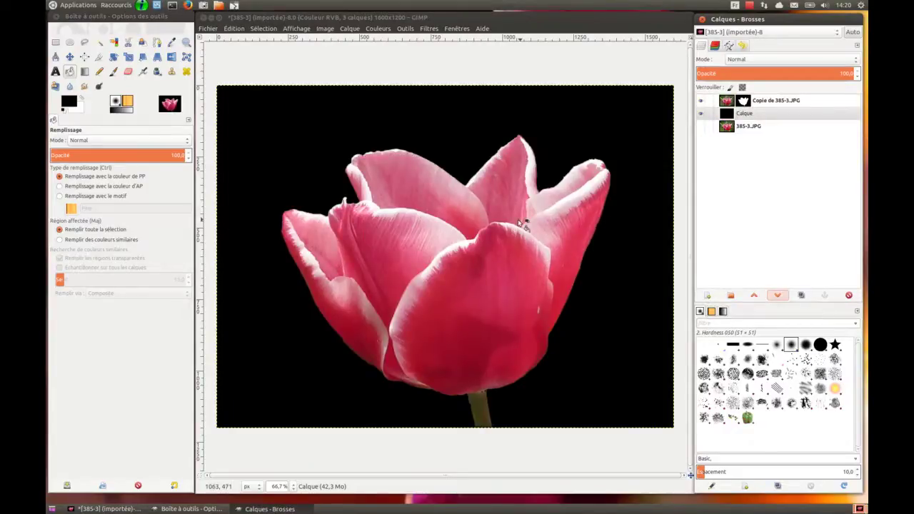
Show the tulip layer's mask (Afficher le masque de calque) in the canvas
scroll(453, 202, up, 1)
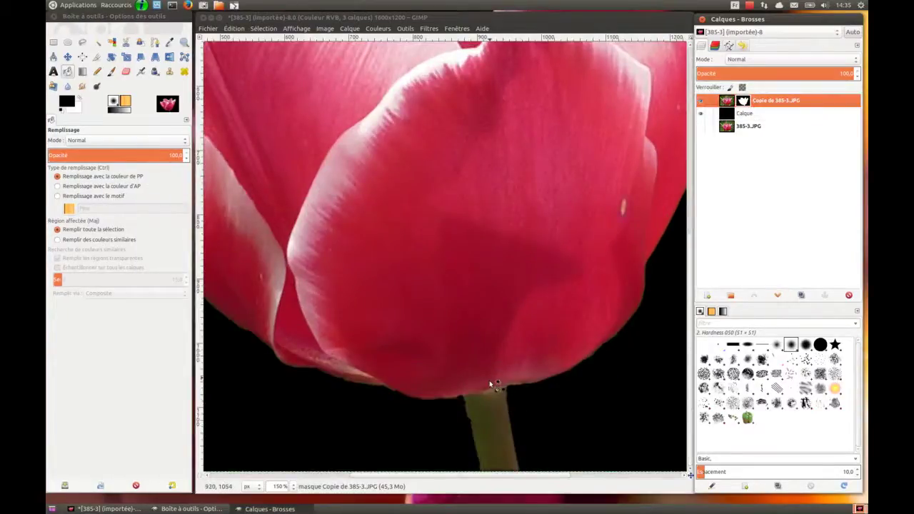
right_click(777, 104)
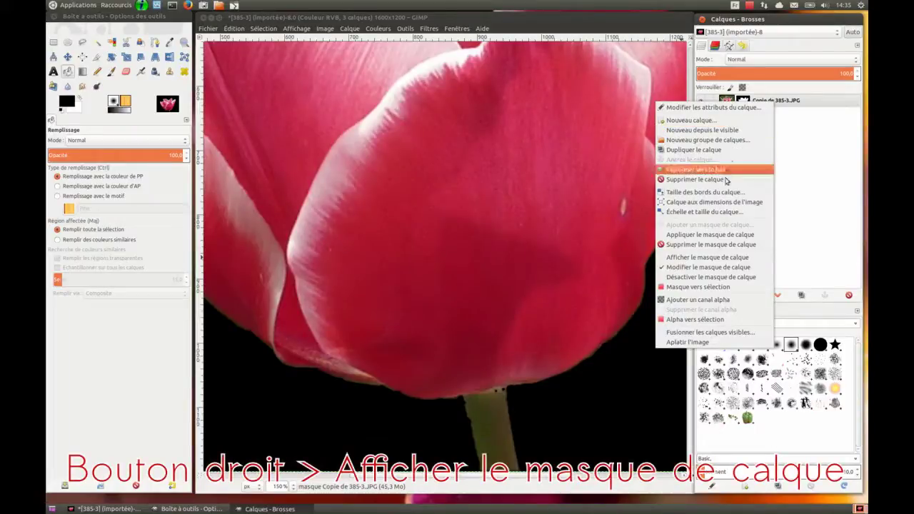
click(725, 258)
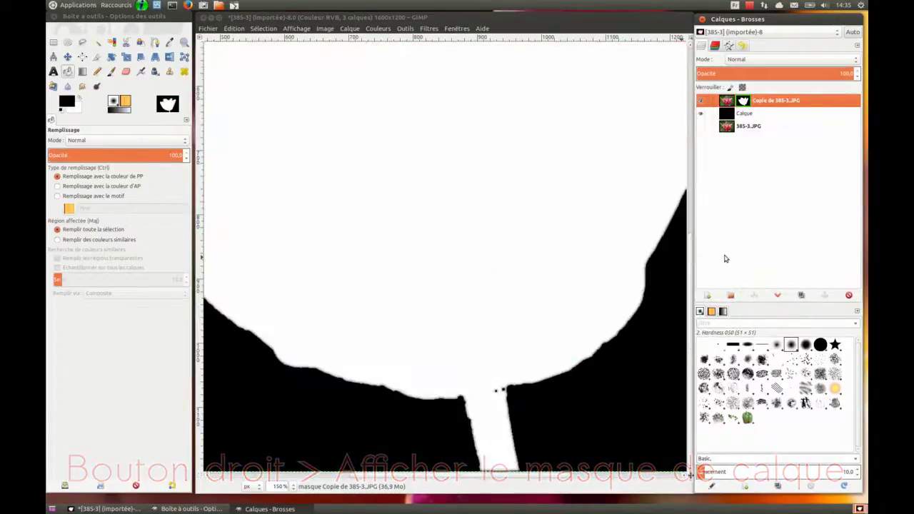
Paint white with the Pinceau over the dark specks above the stem, then hide the mask view
click(112, 73)
click(112, 72)
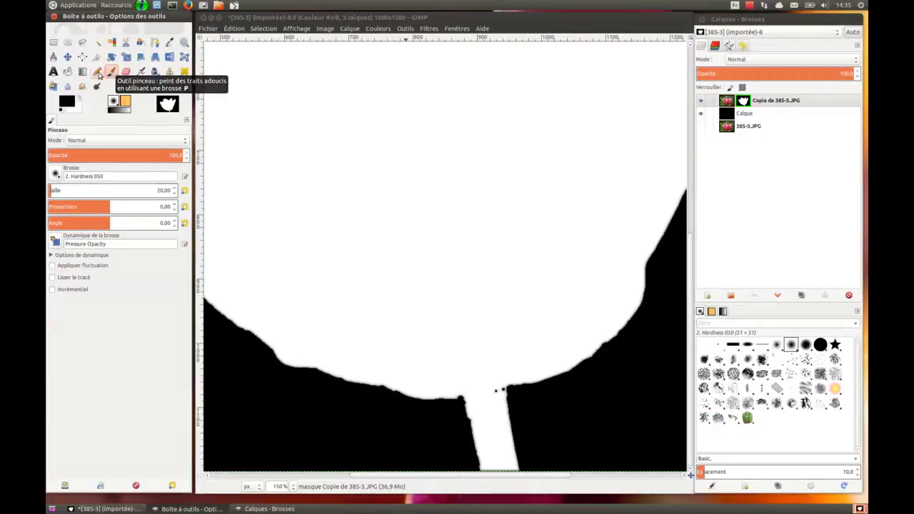
click(68, 102)
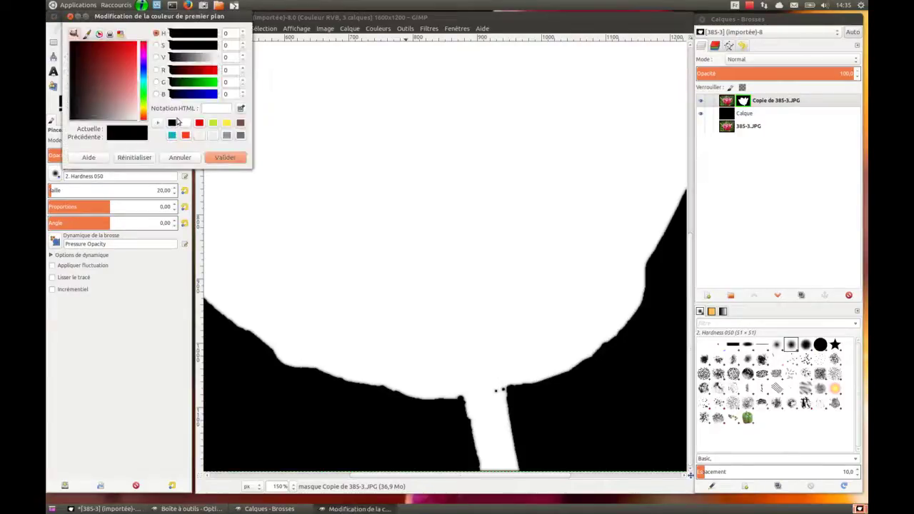
click(185, 123)
click(225, 157)
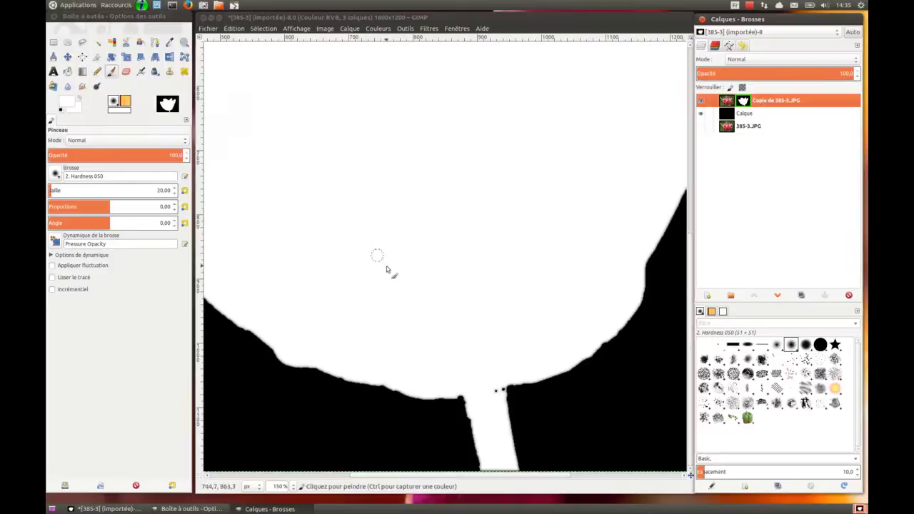
click(495, 392)
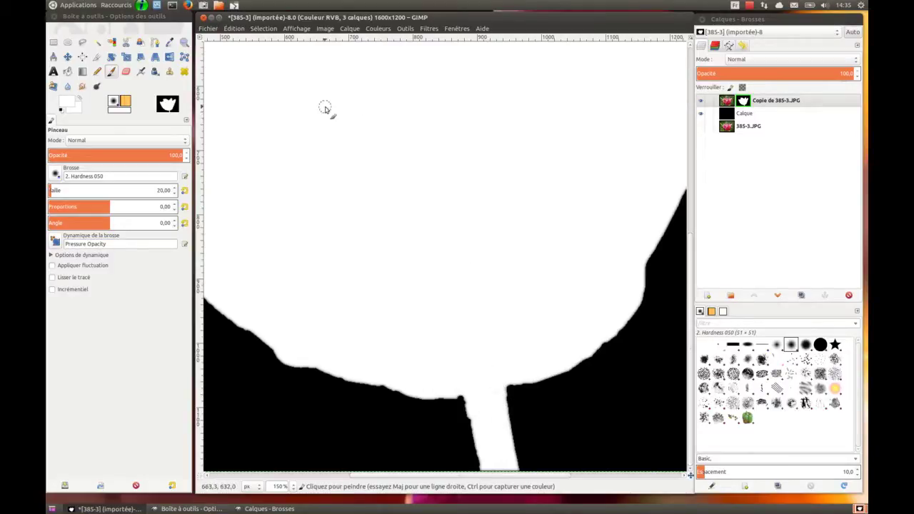
right_click(770, 105)
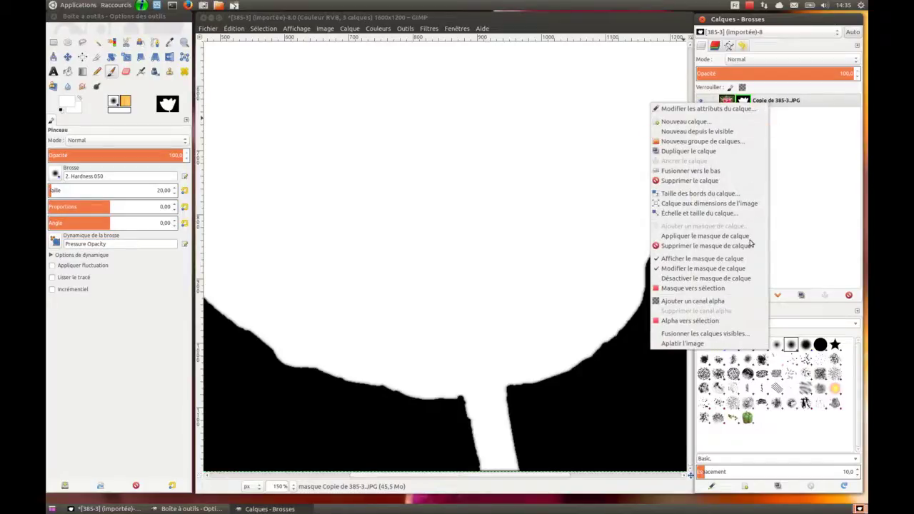
click(748, 261)
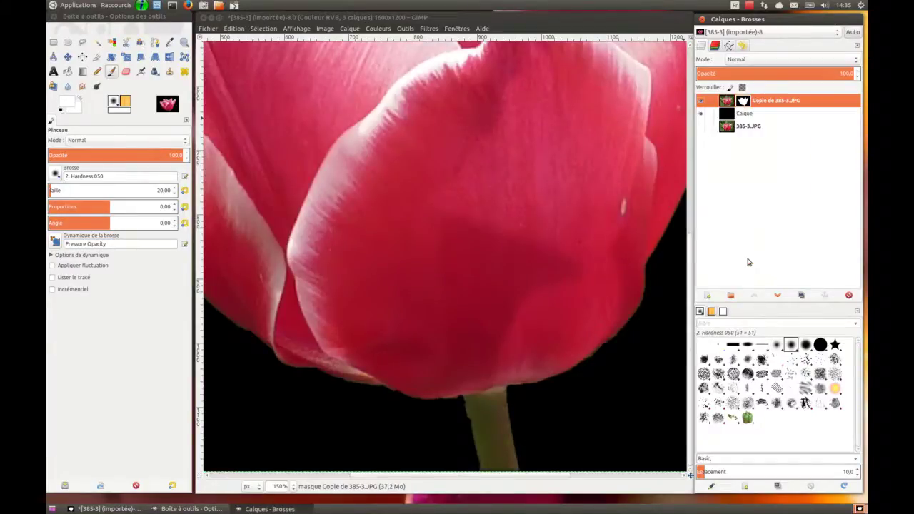